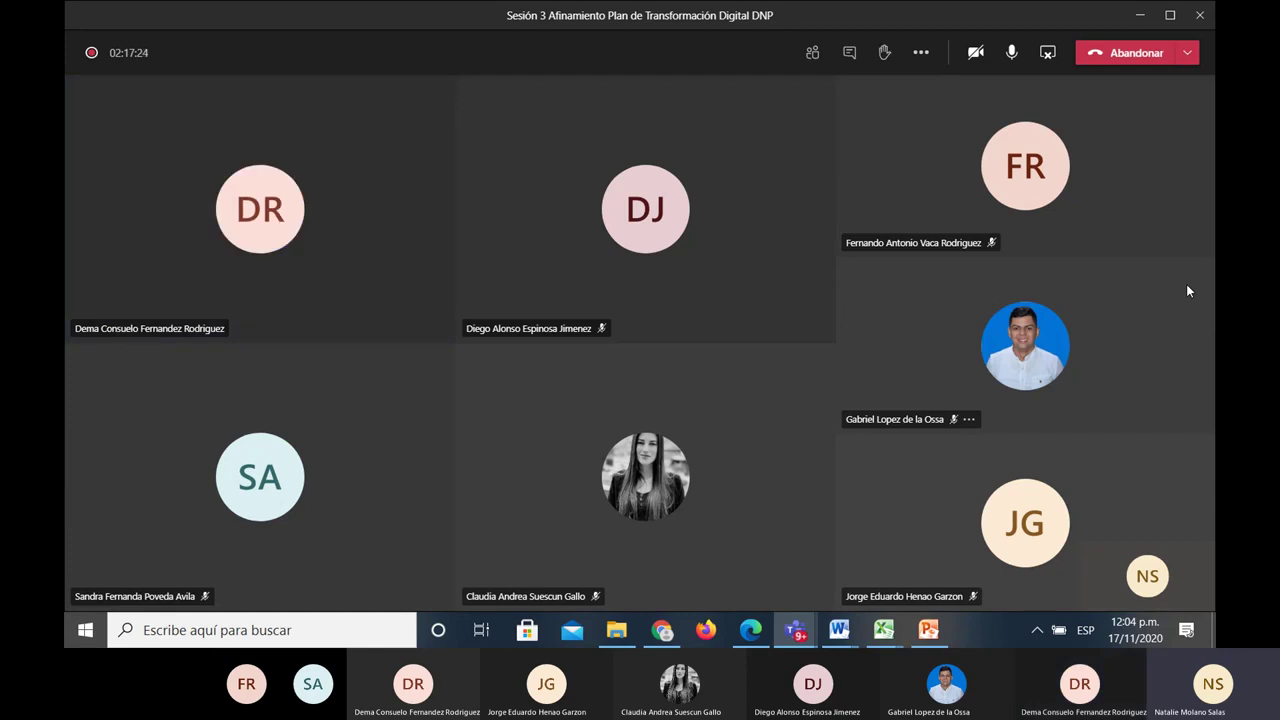
# - Switch to File Explorer, go to the 16.09.2020 PRESENTACIONES TD folder and look through its contents
pyautogui.click(615, 630)
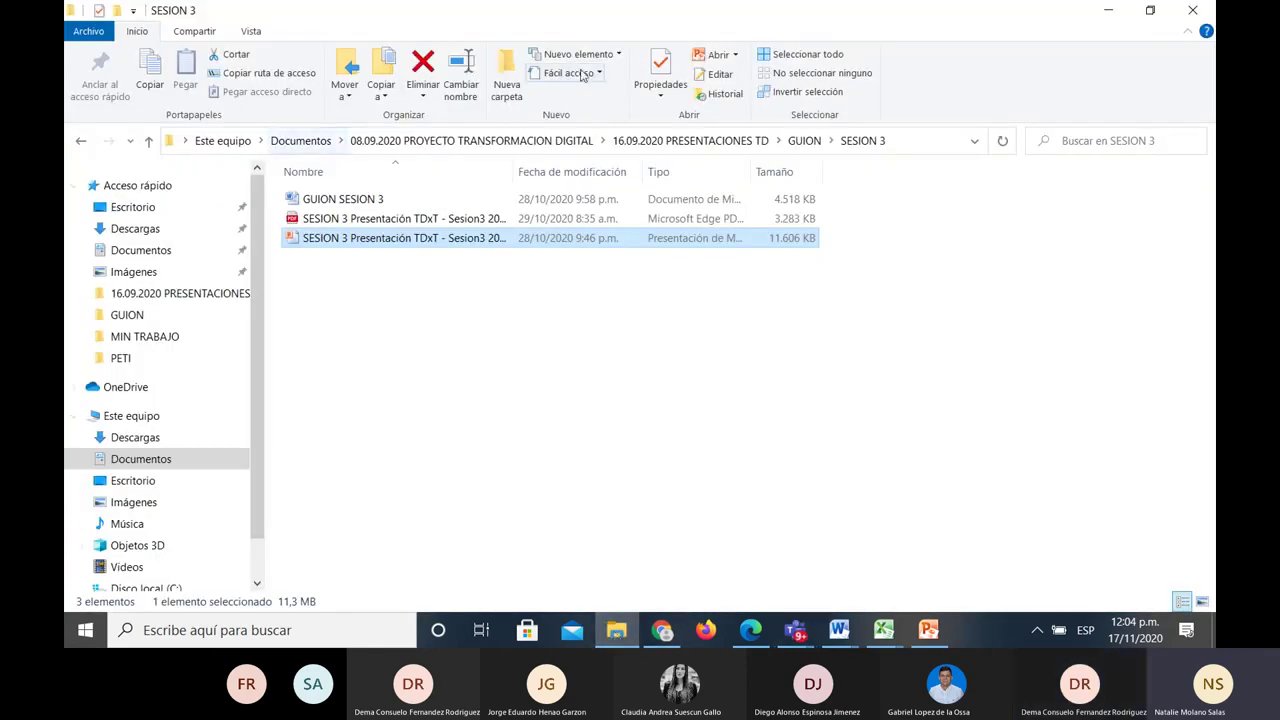
pyautogui.click(686, 141)
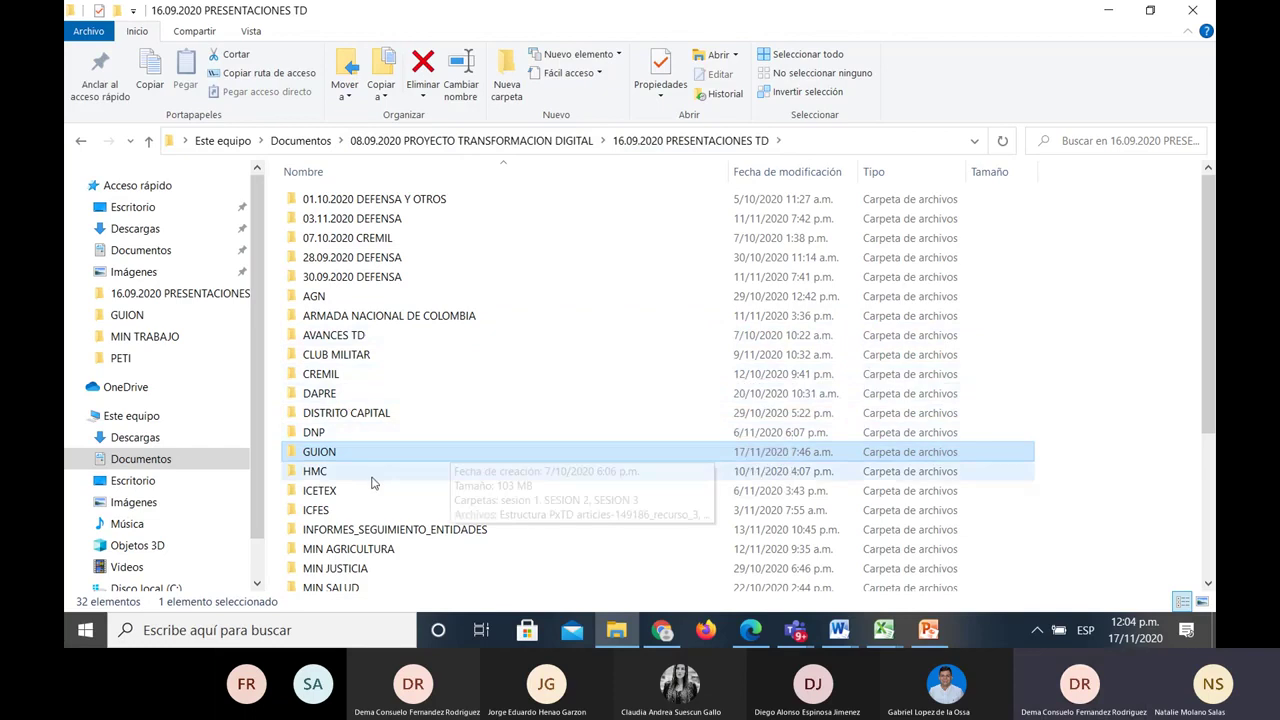
pyautogui.scroll(-1, 440, 470)
pyautogui.scroll(-2, 392, 487)
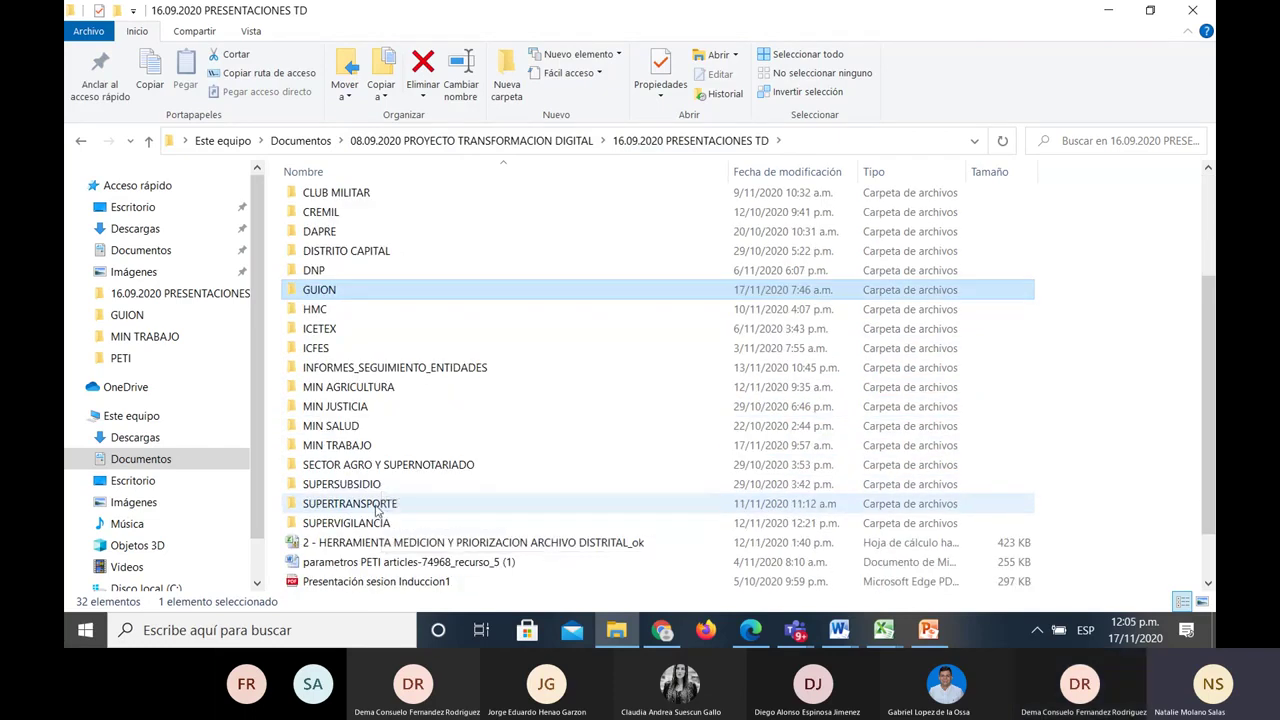
pyautogui.scroll(-1, 370, 465)
pyautogui.scroll(2, 365, 460)
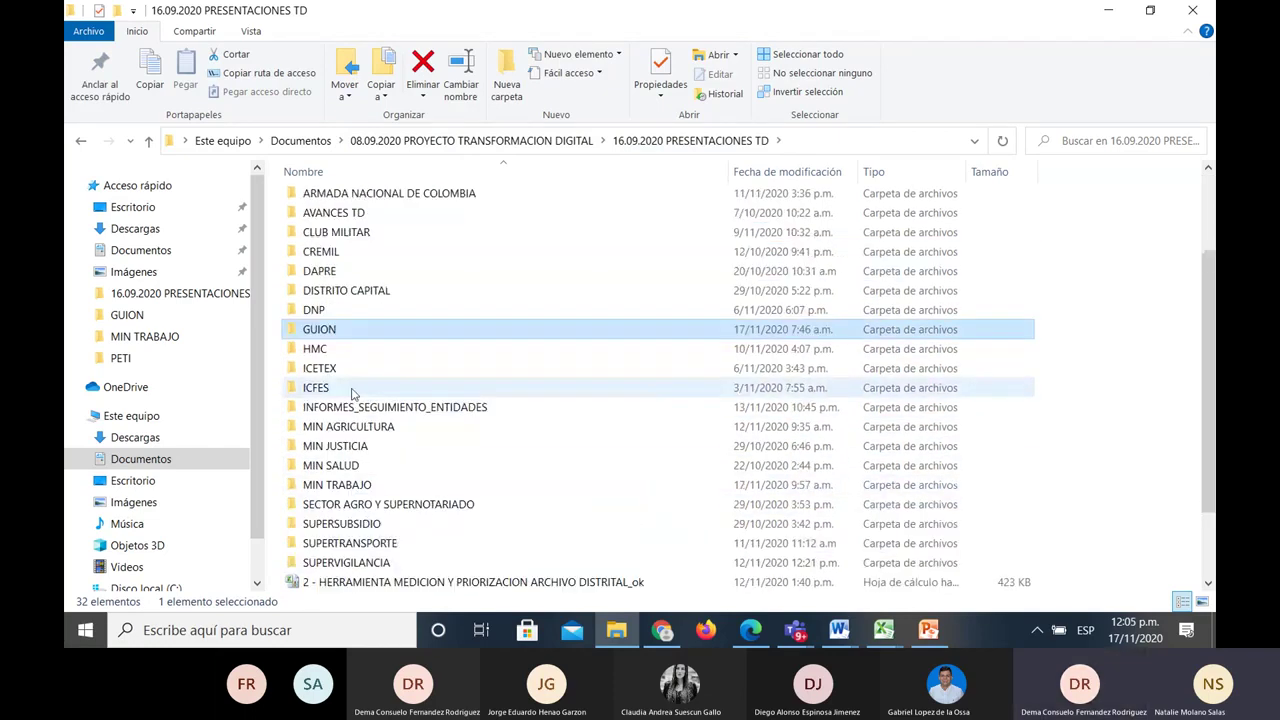
pyautogui.doubleClick(336, 330)
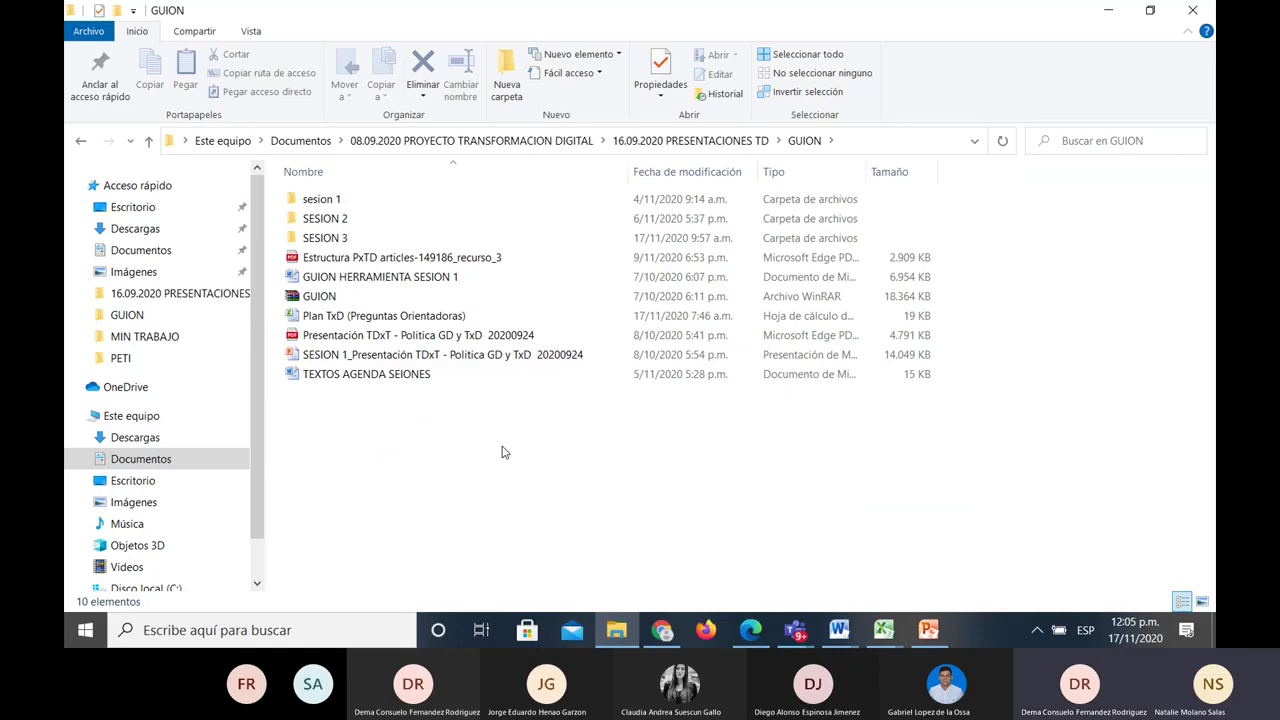
pyautogui.doubleClick(330, 238)
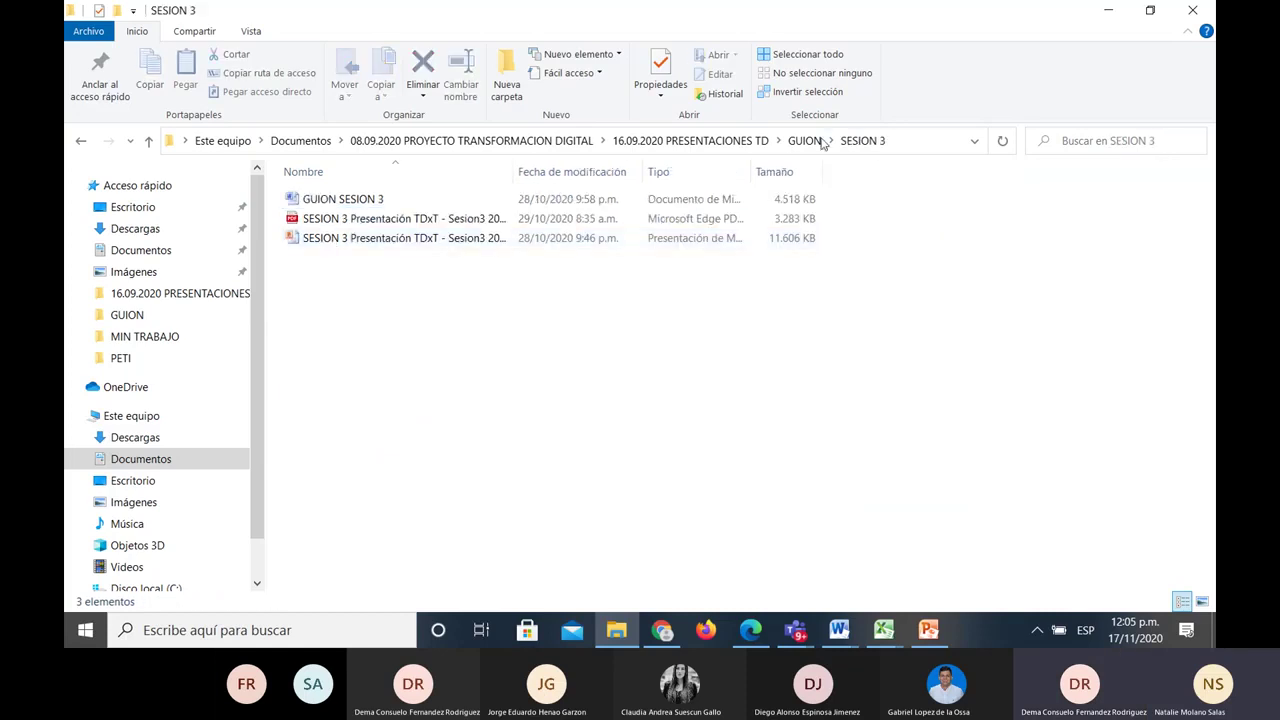
pyautogui.click(733, 141)
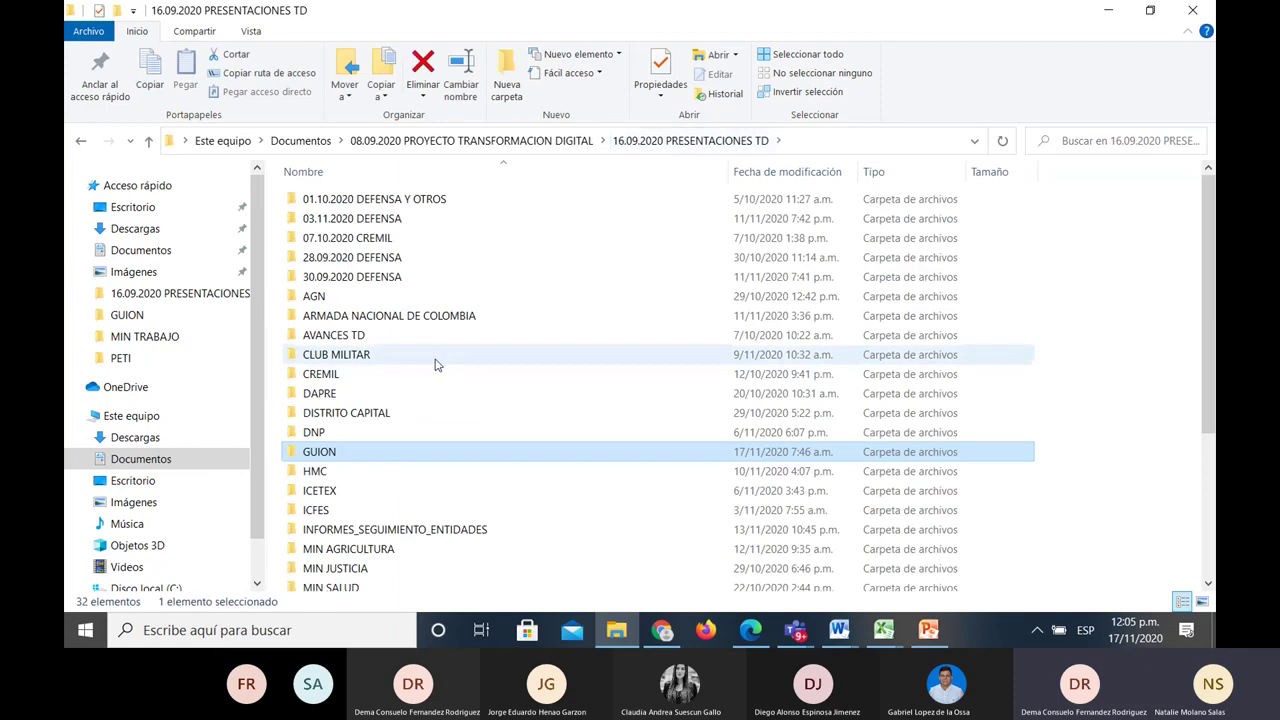
# - Open the Plan TxD Avance workbook from the INFORMES_SEGUIMIENTO_ENTIDADES folder and show its DNP sheet with only one cell selected
pyautogui.doubleClick(449, 527)
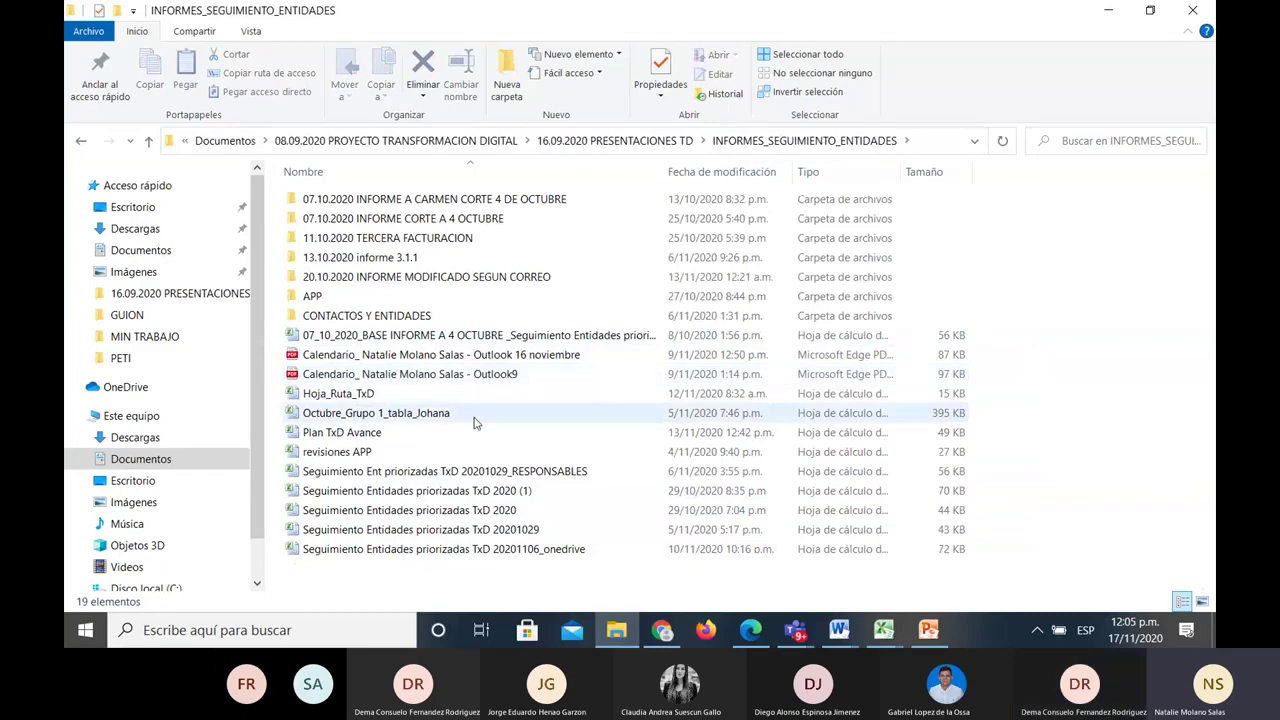
pyautogui.doubleClick(350, 434)
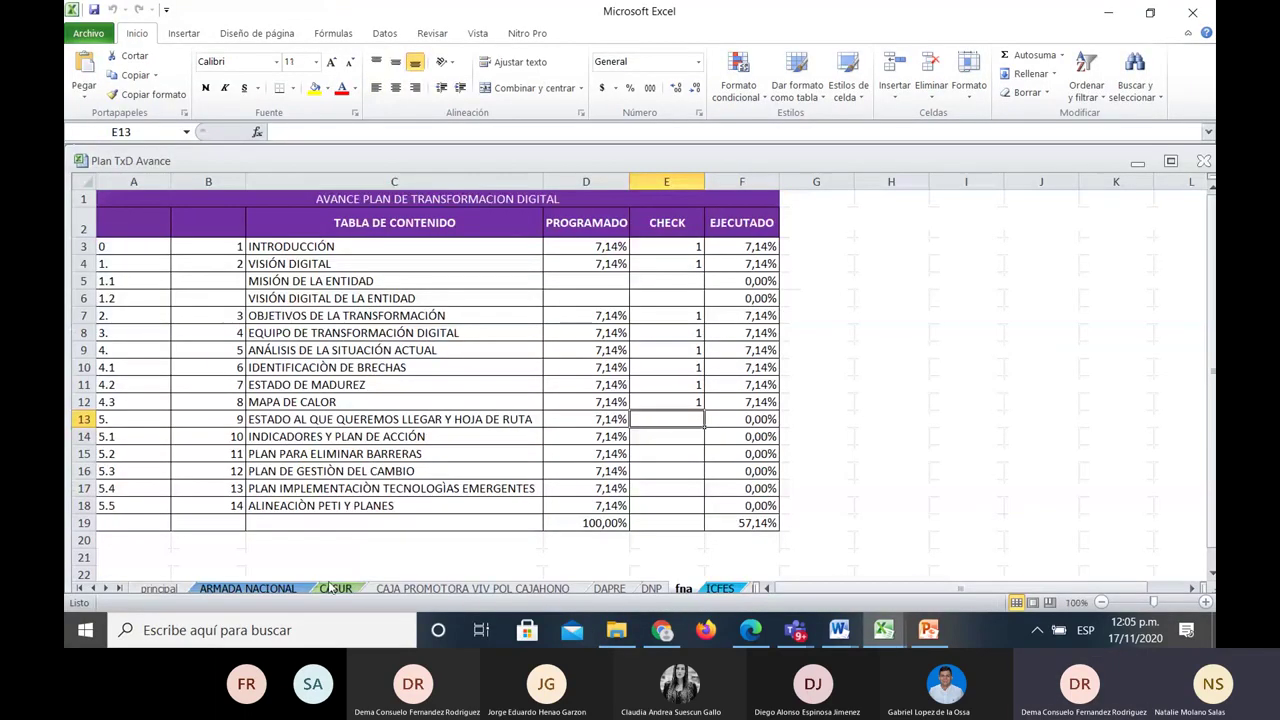
pyautogui.click(648, 589)
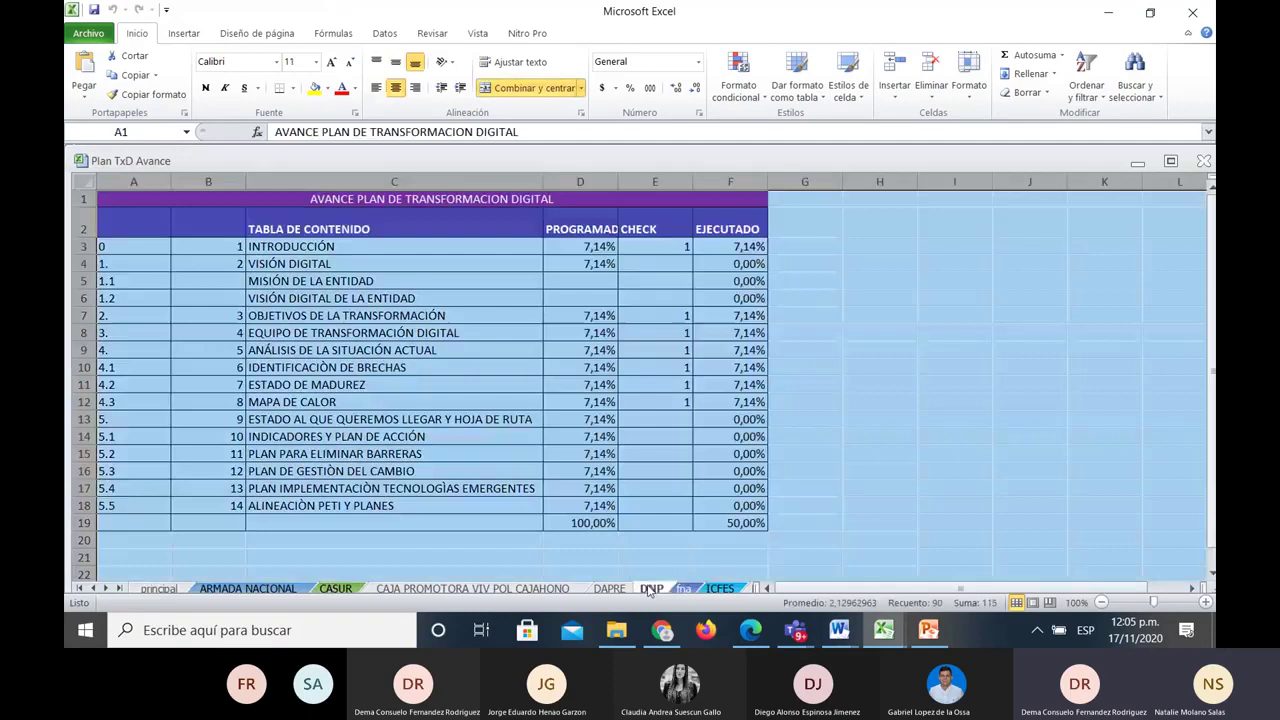
pyautogui.click(920, 471)
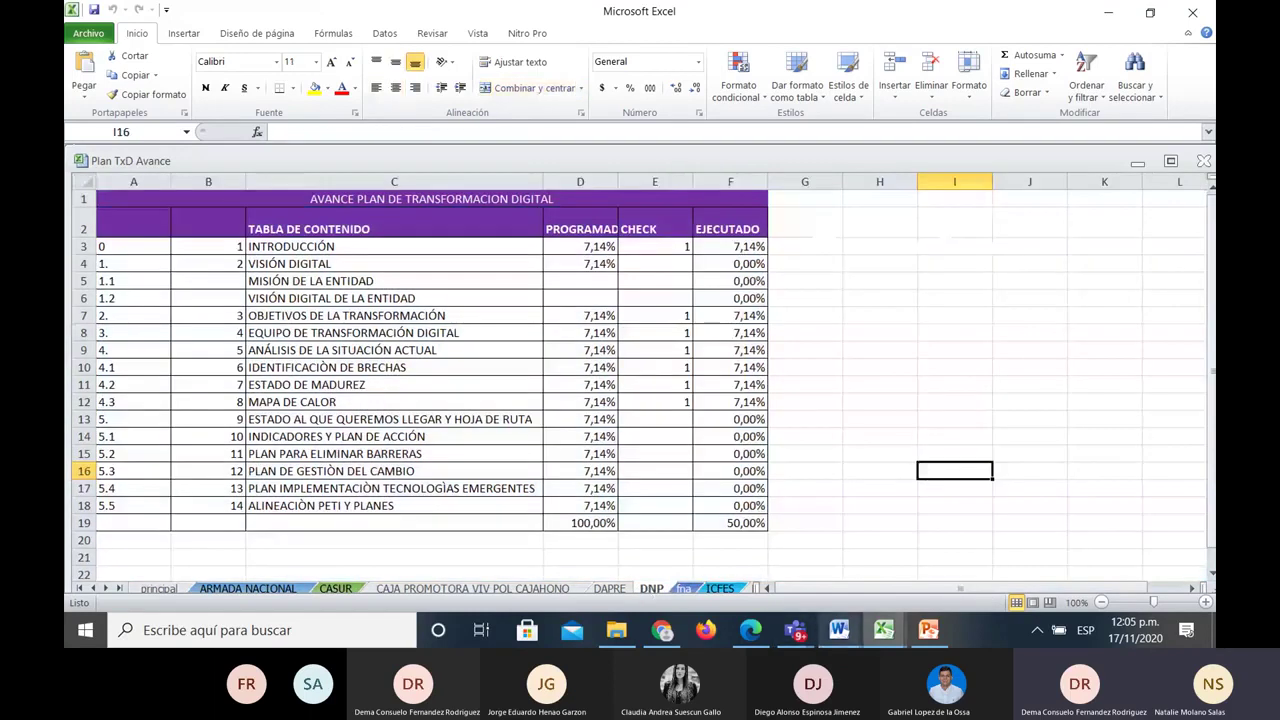
# - Switch to the Teams meeting window and stop the current screen share
pyautogui.moveTo(796, 632)
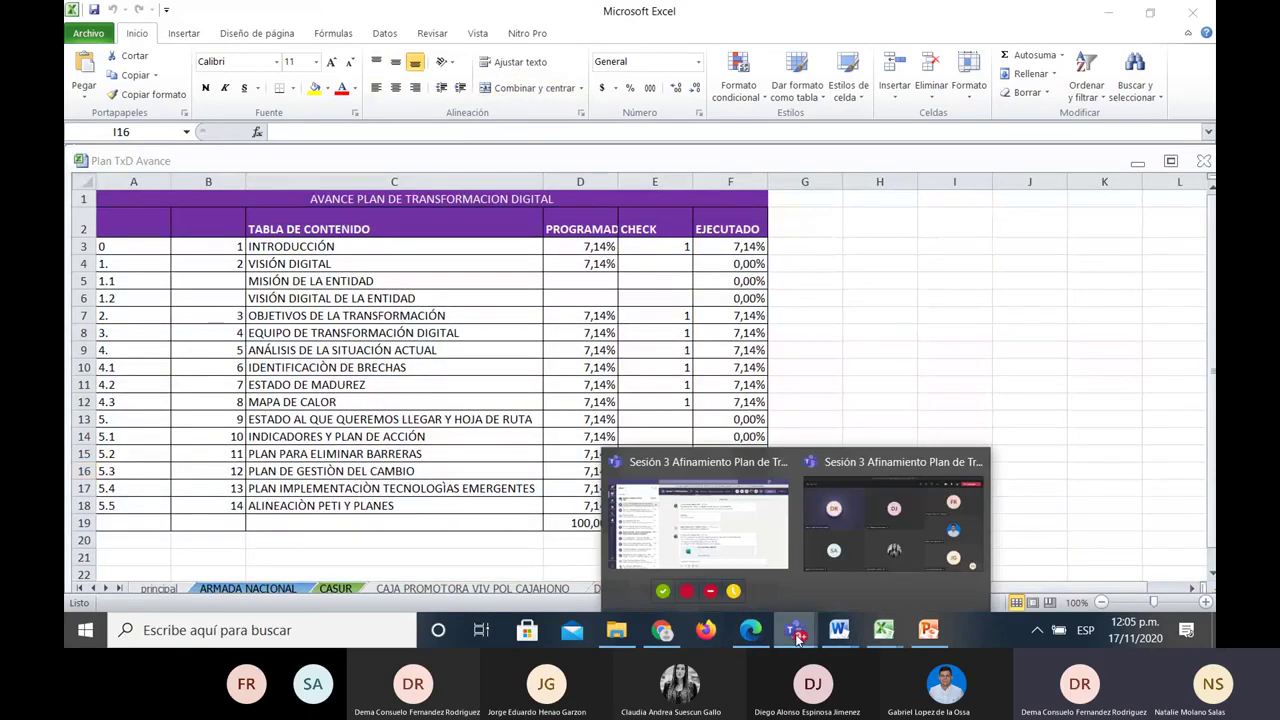
pyautogui.click(861, 561)
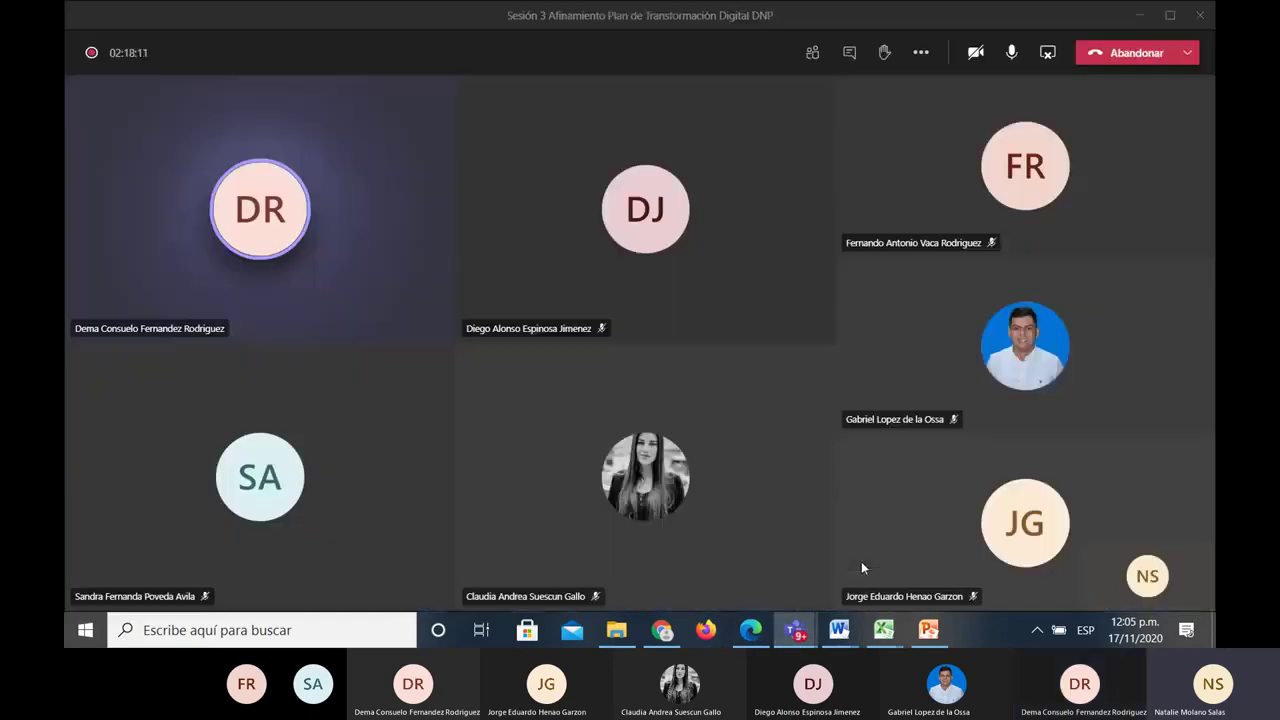
pyautogui.click(1045, 55)
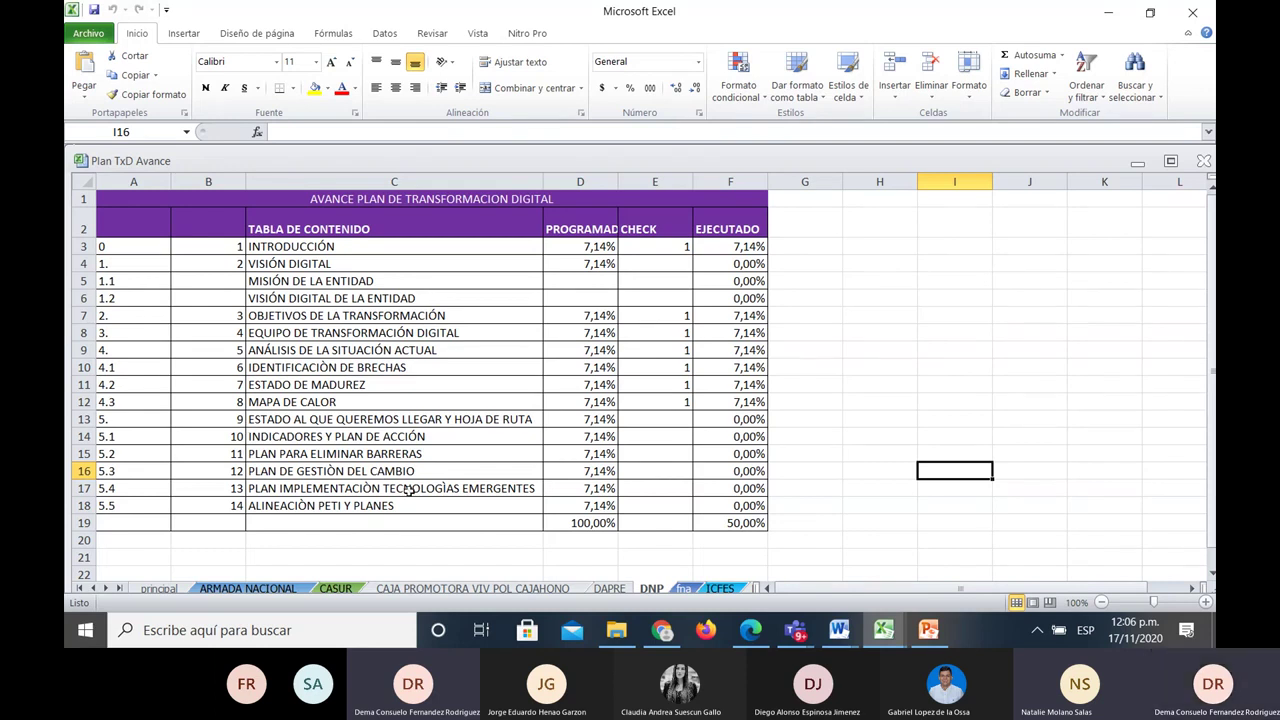
# - Review the CHECK entry for INTRODUCCIÓN and enter 1 in the CHECK column for VISIÓN DIGITAL
pyautogui.click(668, 247)
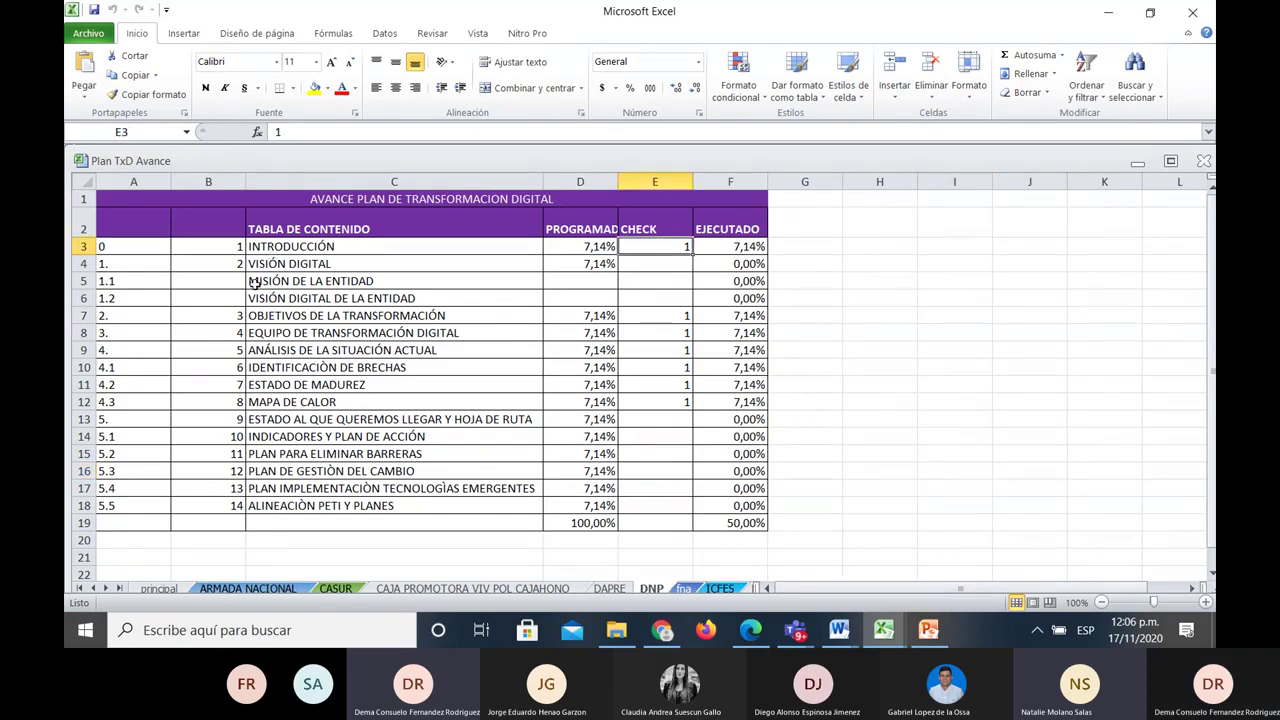
pyautogui.click(675, 267)
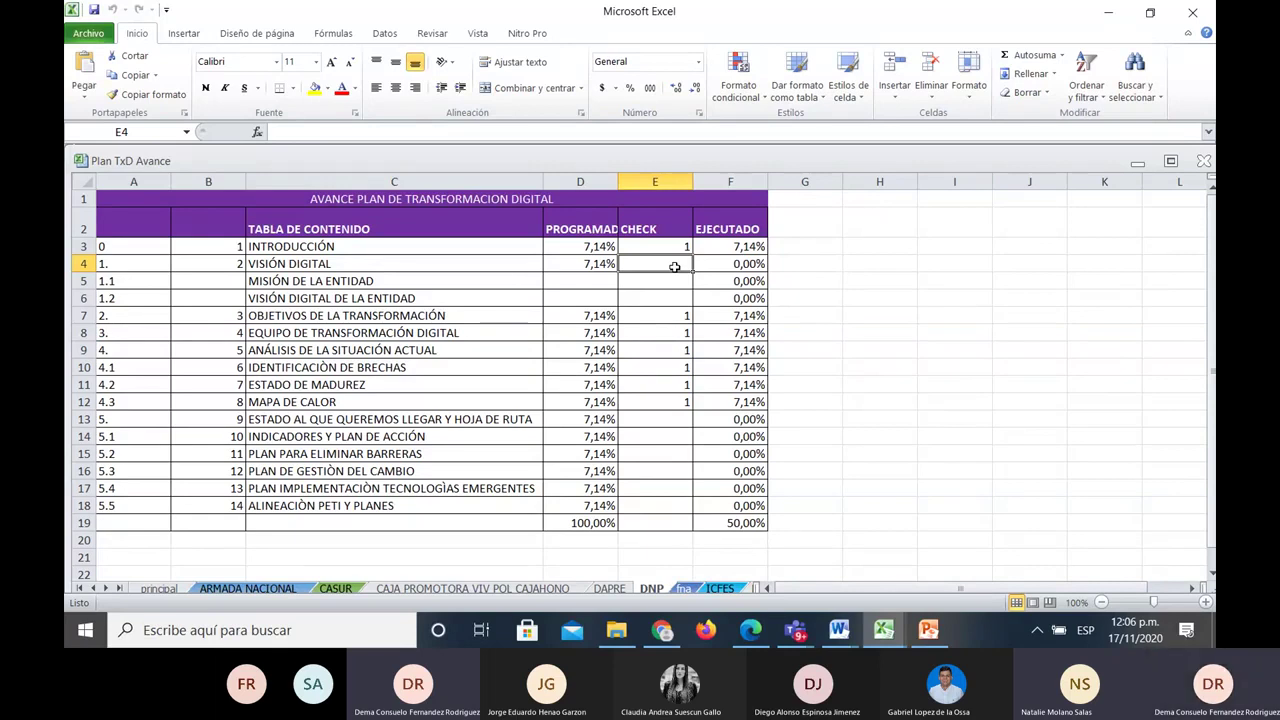
pyautogui.write('1')
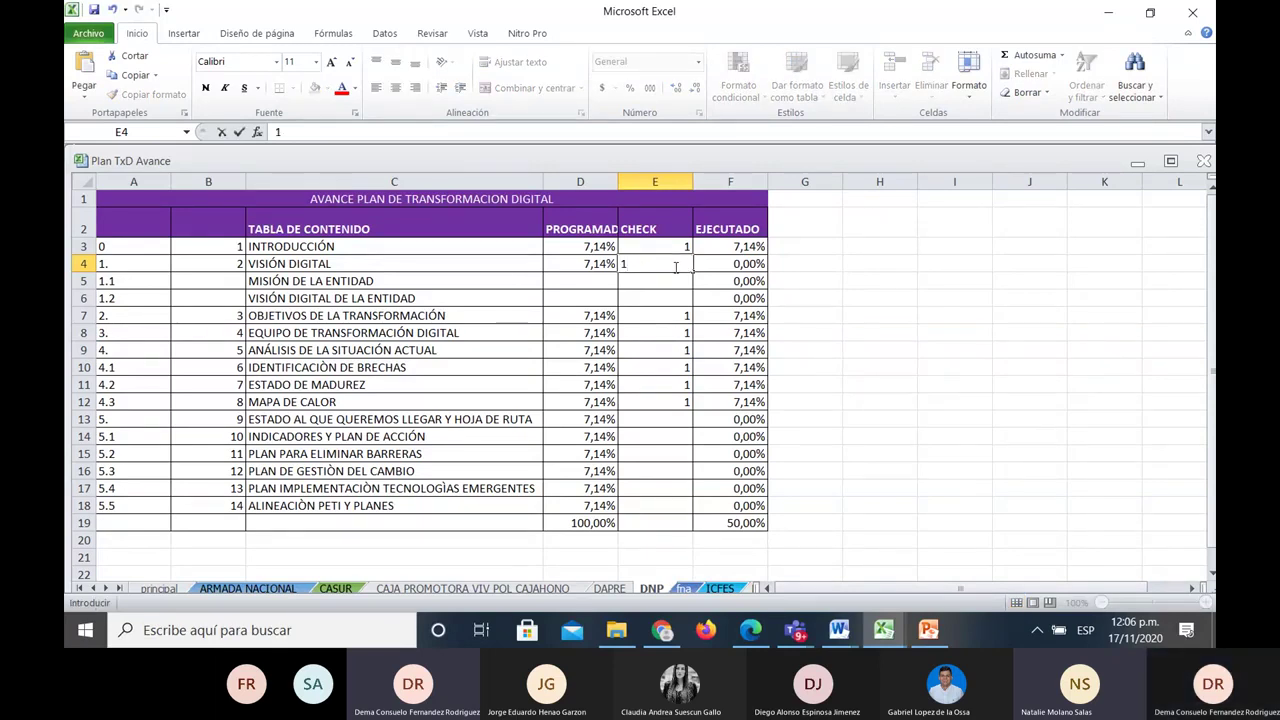
pyautogui.press('Return')
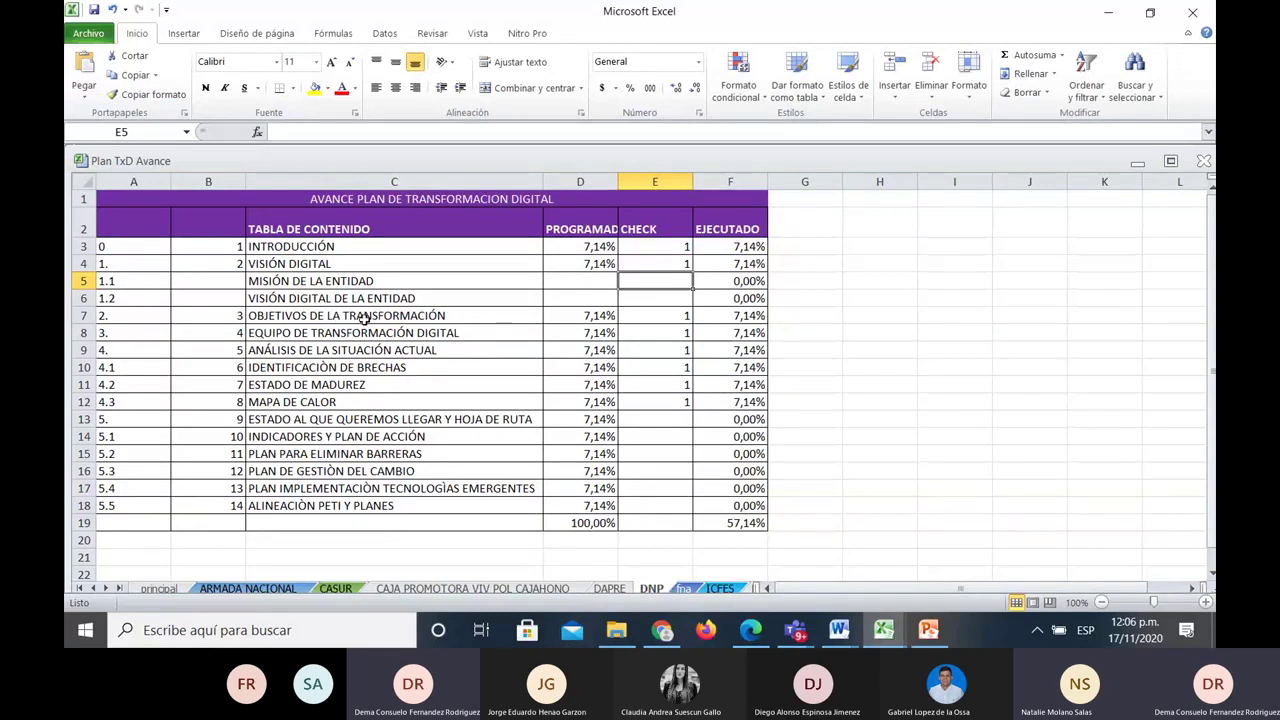
# - Review the CHECK cells one by one from OBJETIVOS DE LA TRANSFORMACIÓN down to ESTADO AL QUE QUEREMOS LLEGAR Y HOJA DE RUTA
pyautogui.click(649, 317)
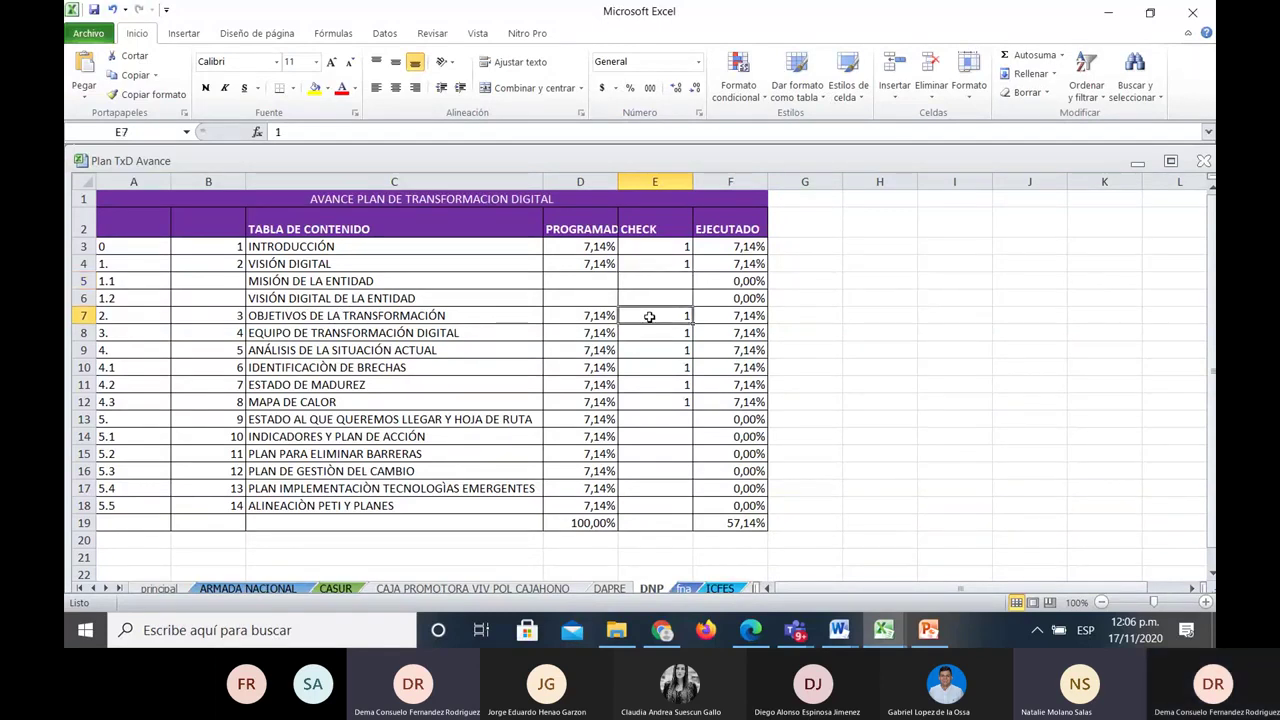
pyautogui.click(677, 338)
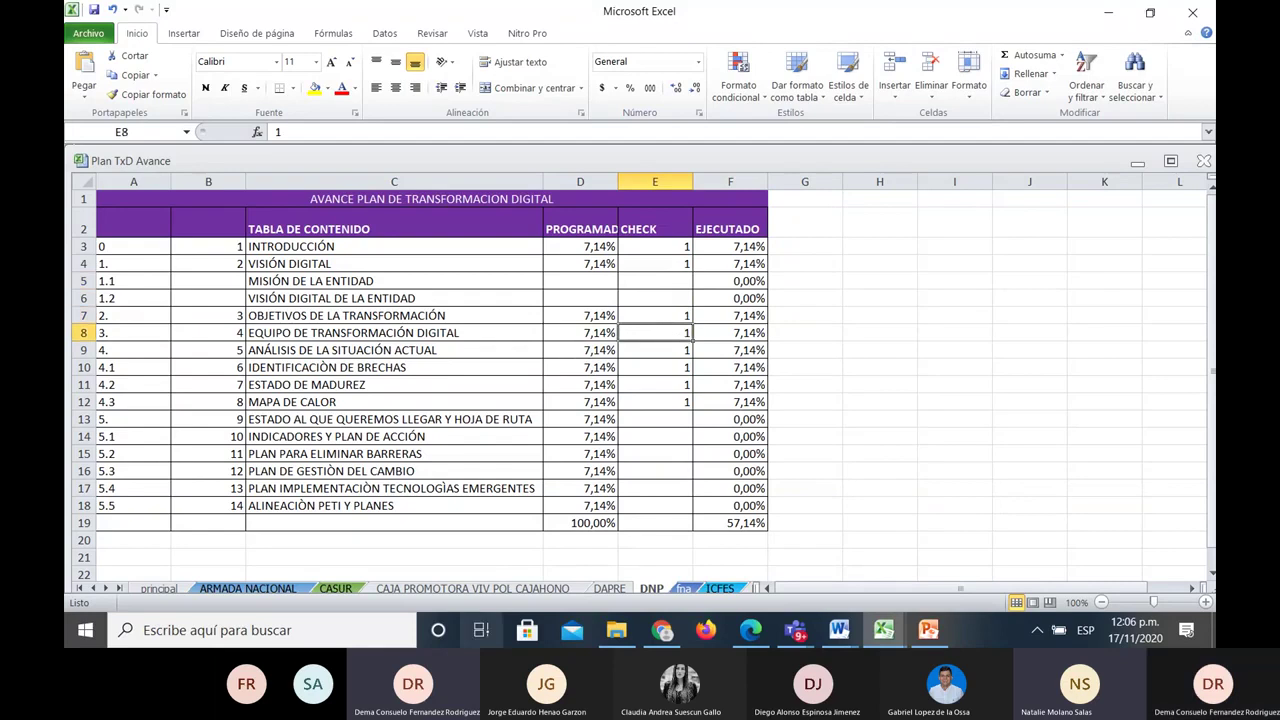
pyautogui.click(668, 352)
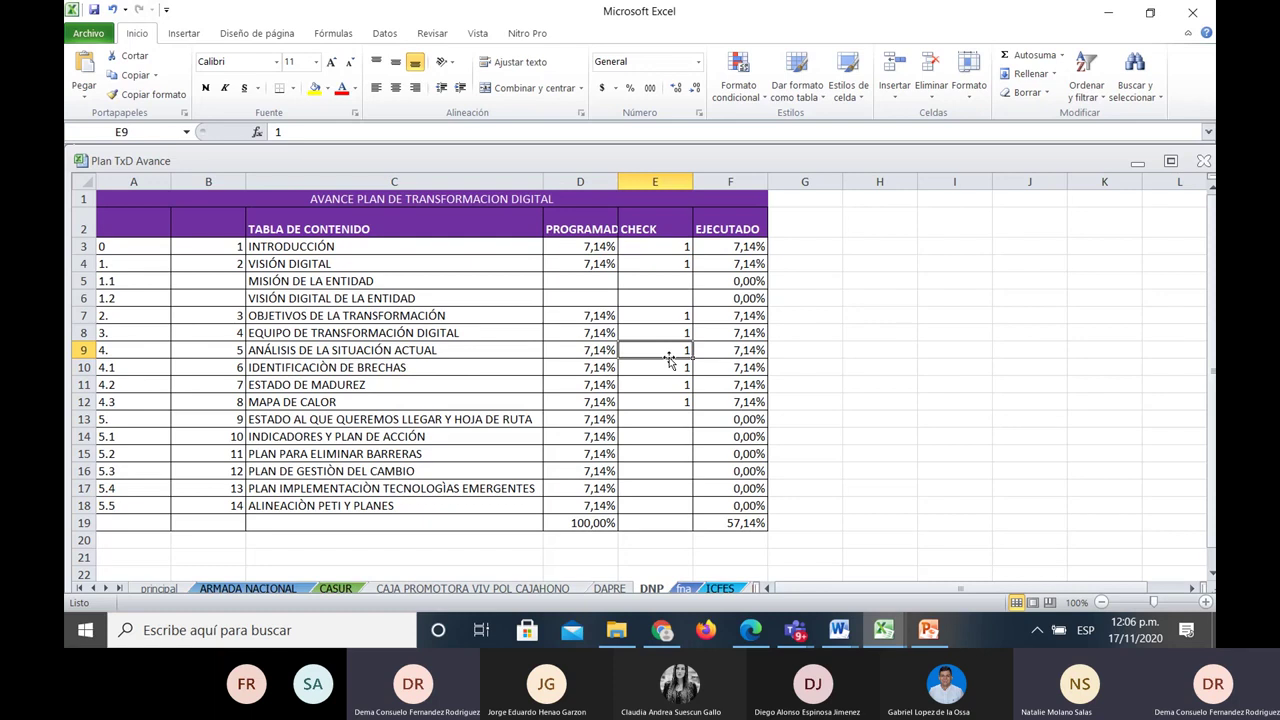
pyautogui.click(666, 370)
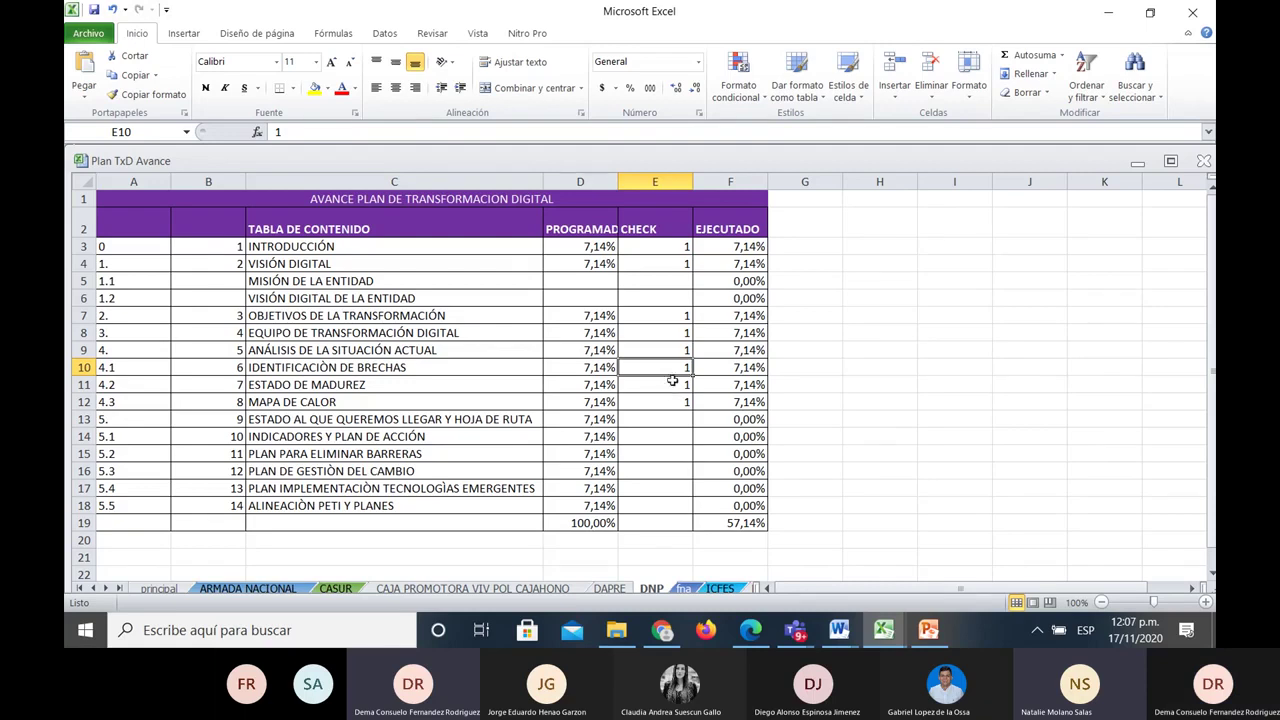
pyautogui.click(672, 382)
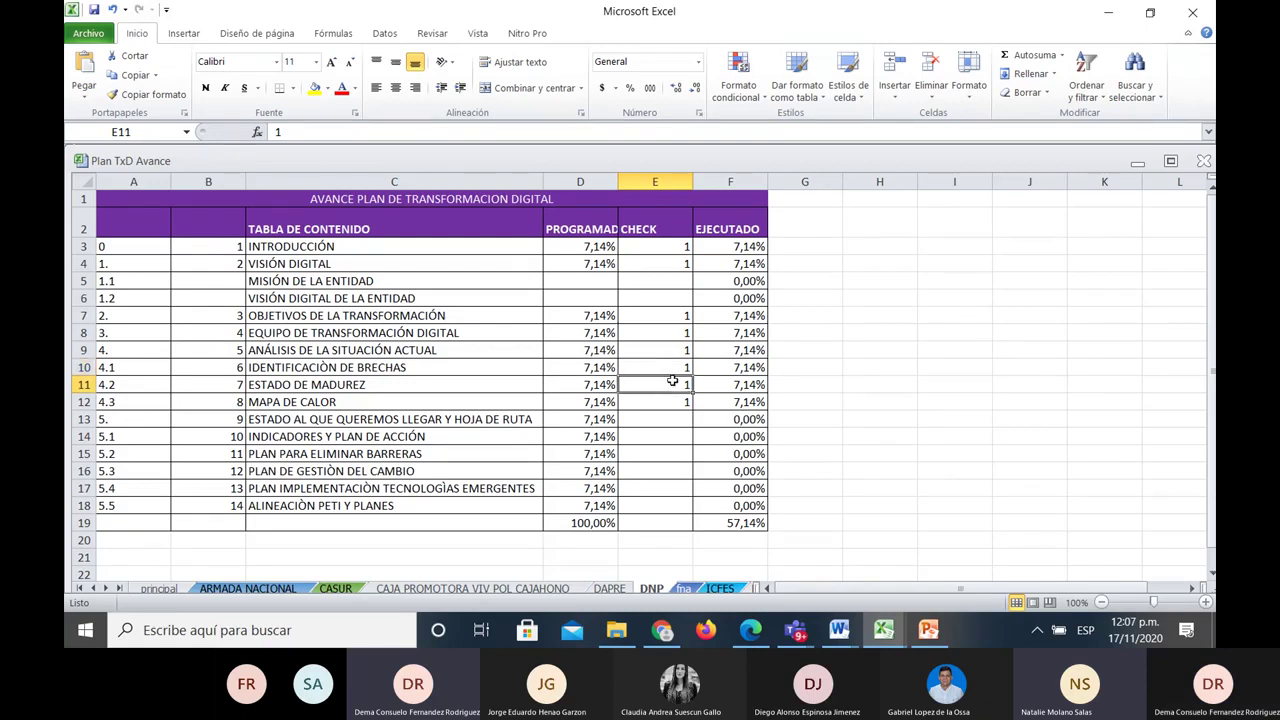
pyautogui.click(683, 403)
pyautogui.press('Delete')
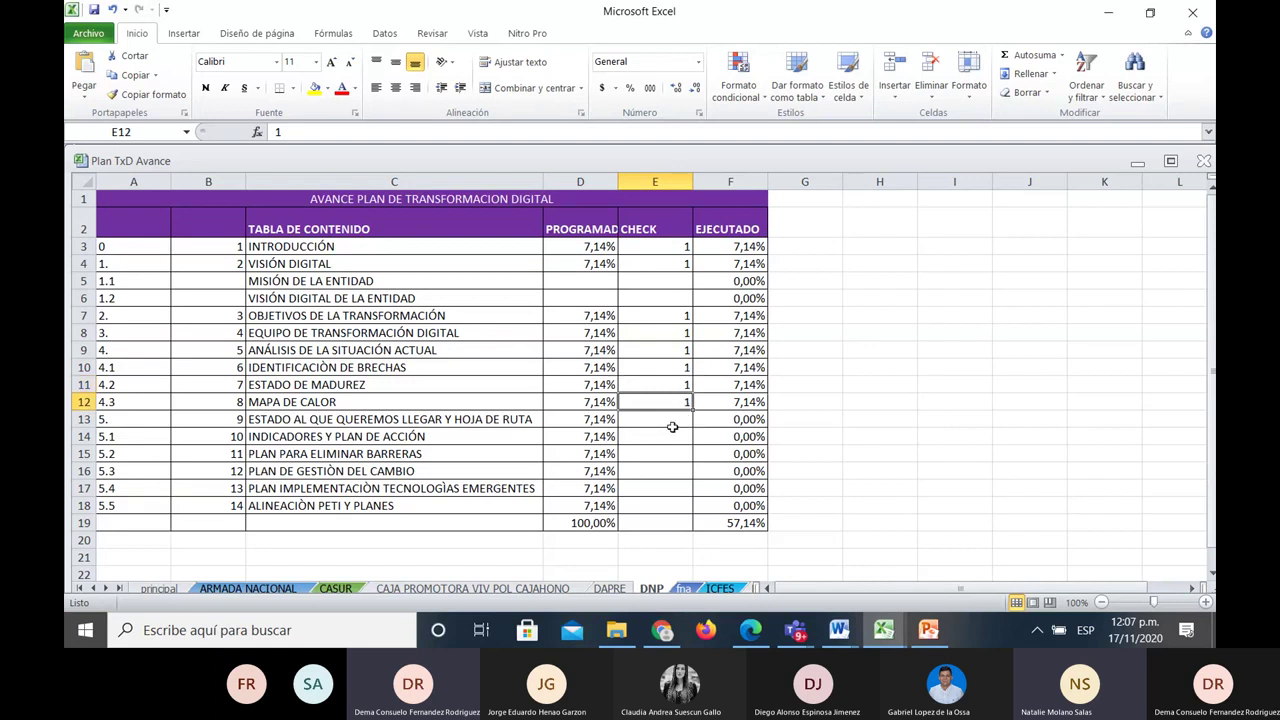
pyautogui.click(673, 421)
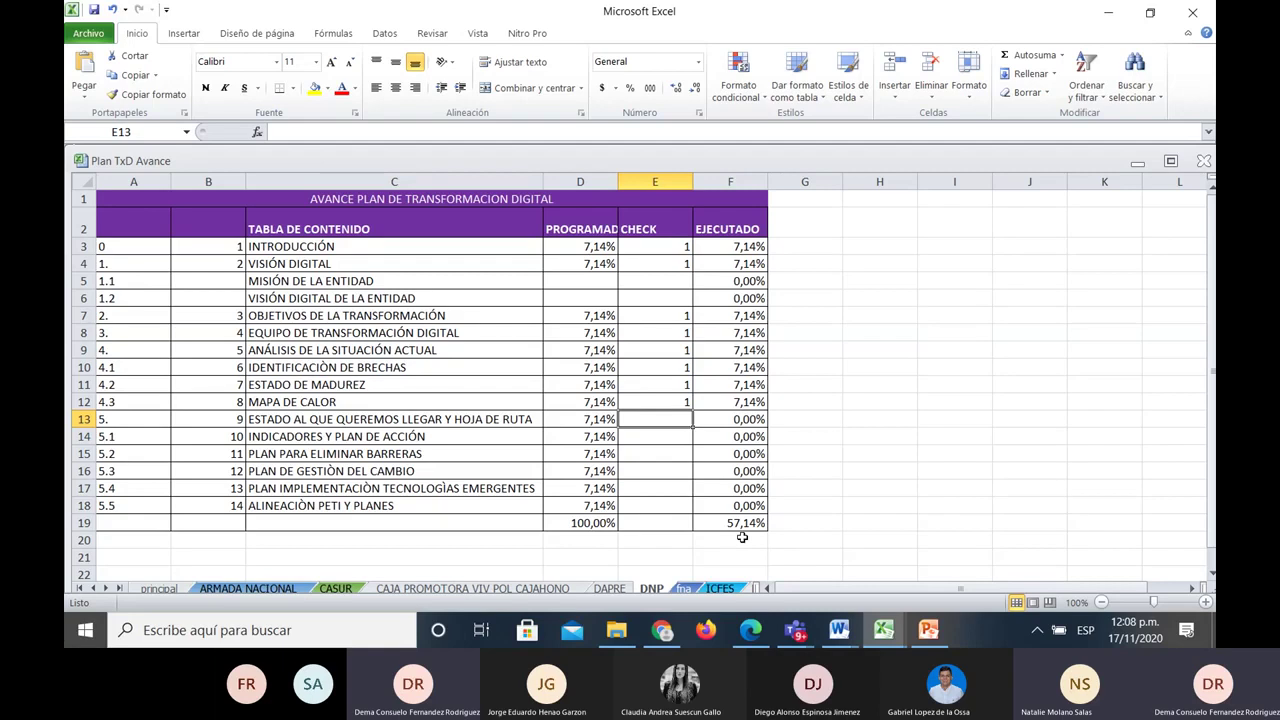
# - Bring up the Plan TxD (Preguntas Orientadoras) workbook and examine its list of guiding questions from the beginning
pyautogui.moveTo(888, 643)
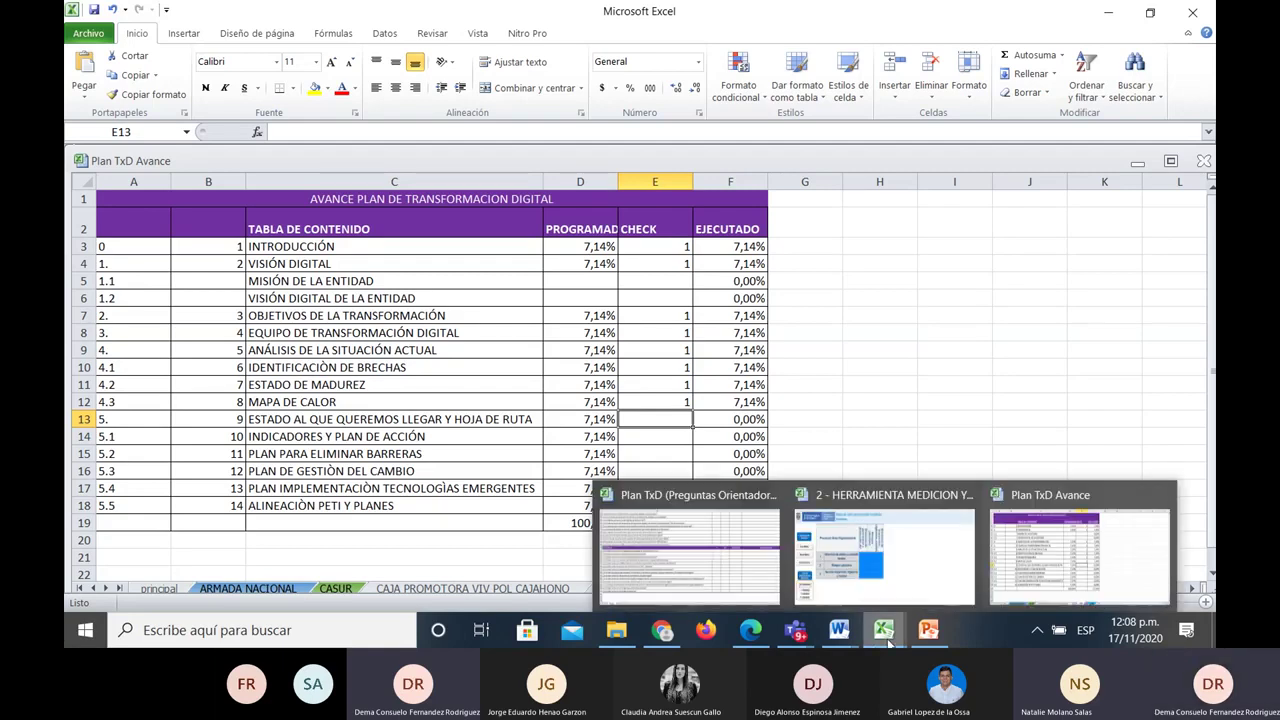
pyautogui.click(690, 555)
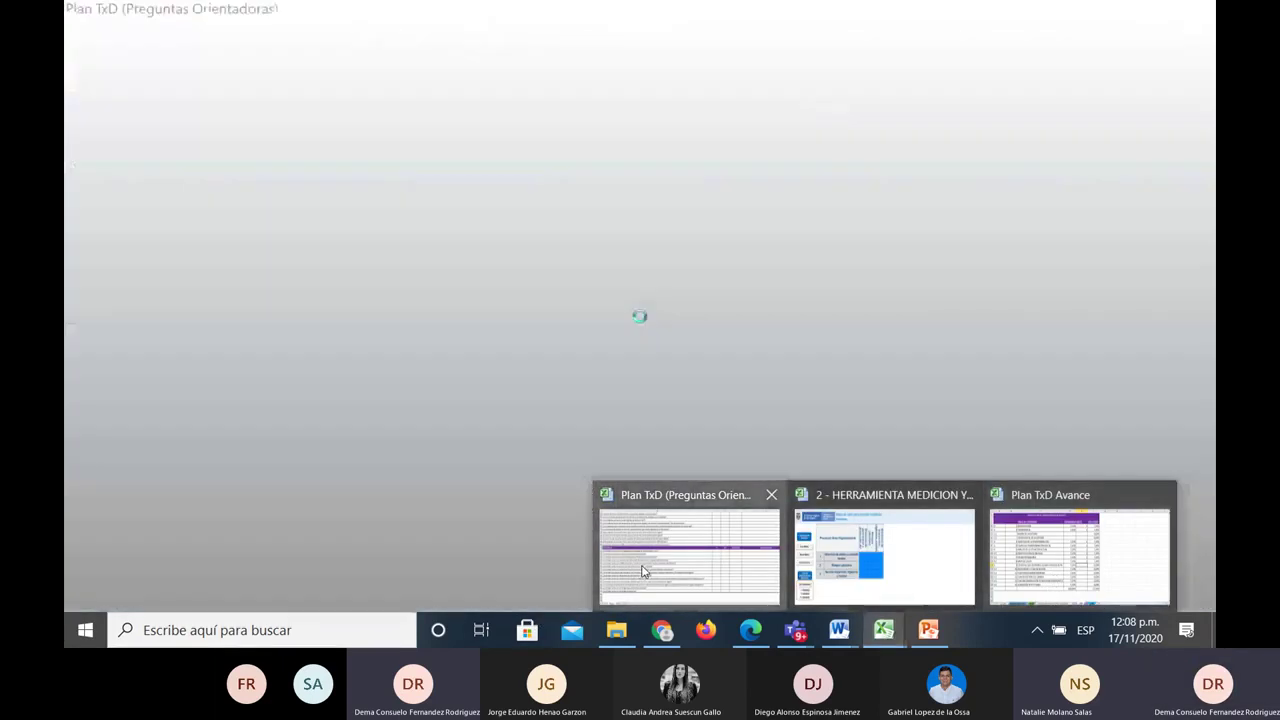
pyautogui.click(641, 565)
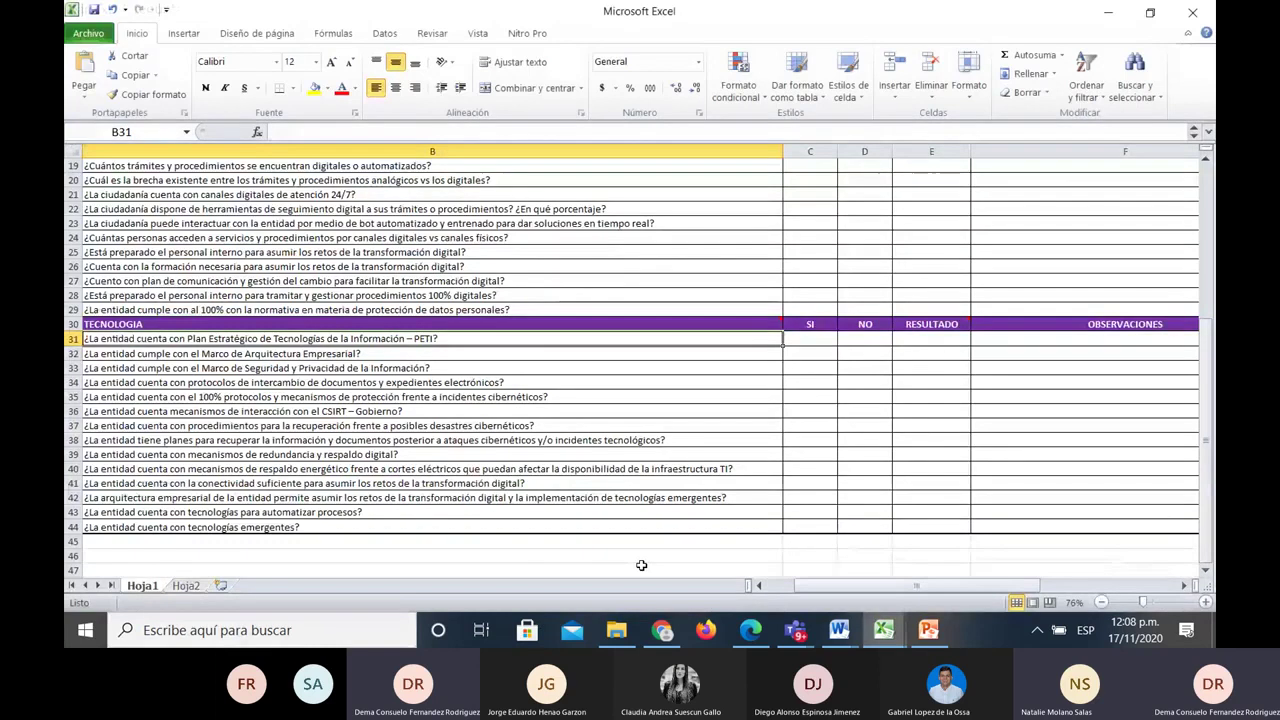
pyautogui.scroll(6, 566, 499)
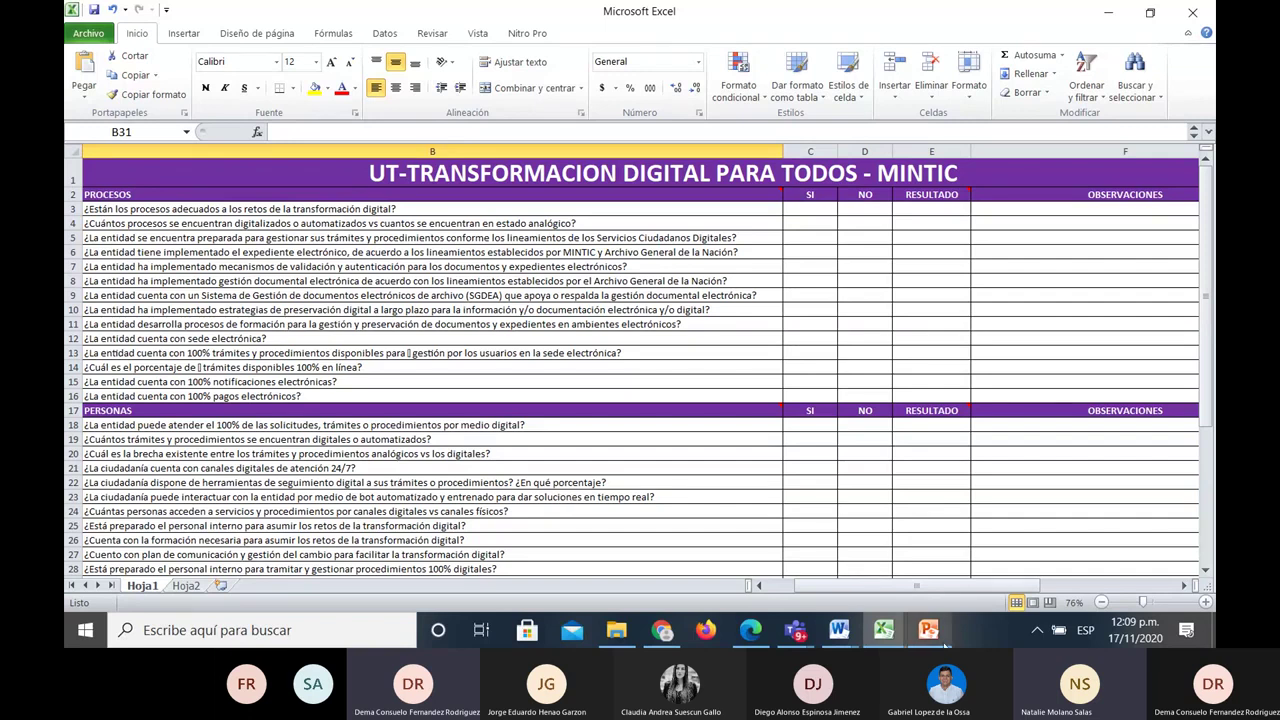
# - Switch to the SESION 3 Presentación TDxT presentation in PowerPoint
pyautogui.moveTo(910, 632)
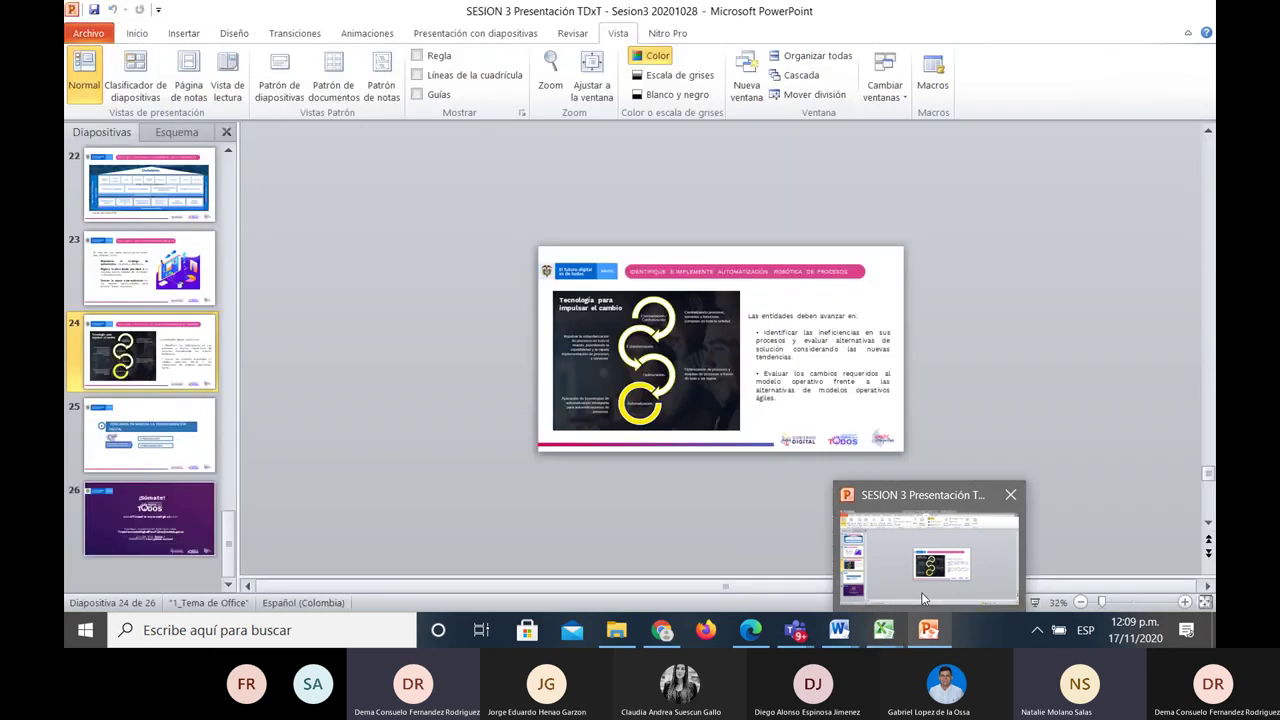
pyautogui.click(923, 598)
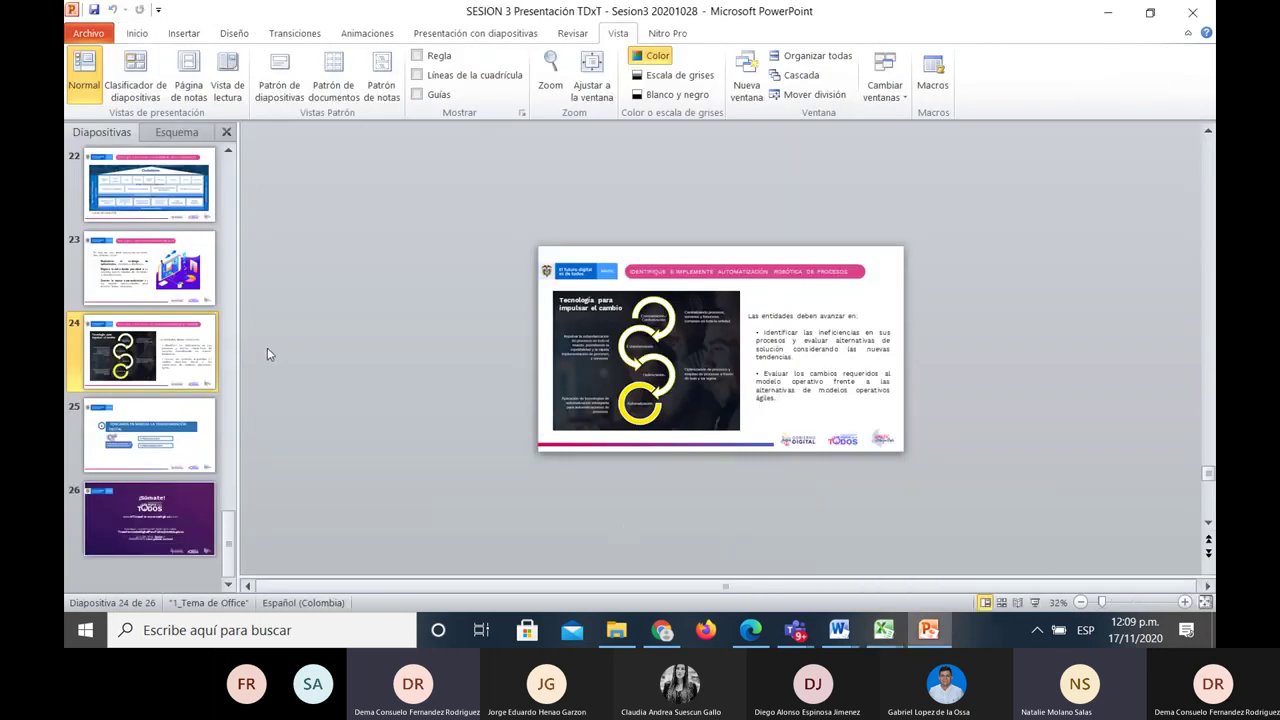